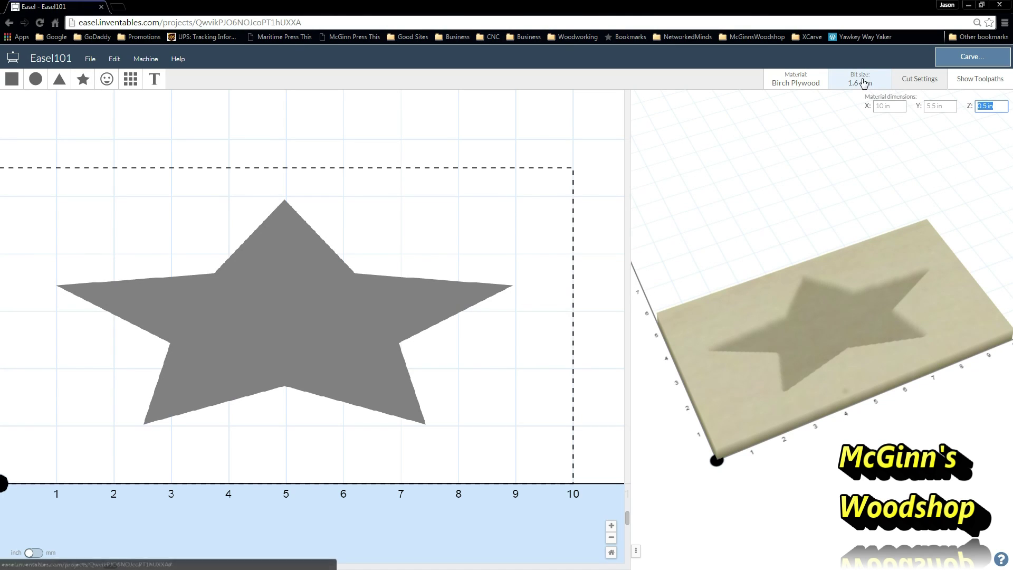
# Step: Change the workpiece material from the material library to Bamboo
pyautogui.click(808, 76)
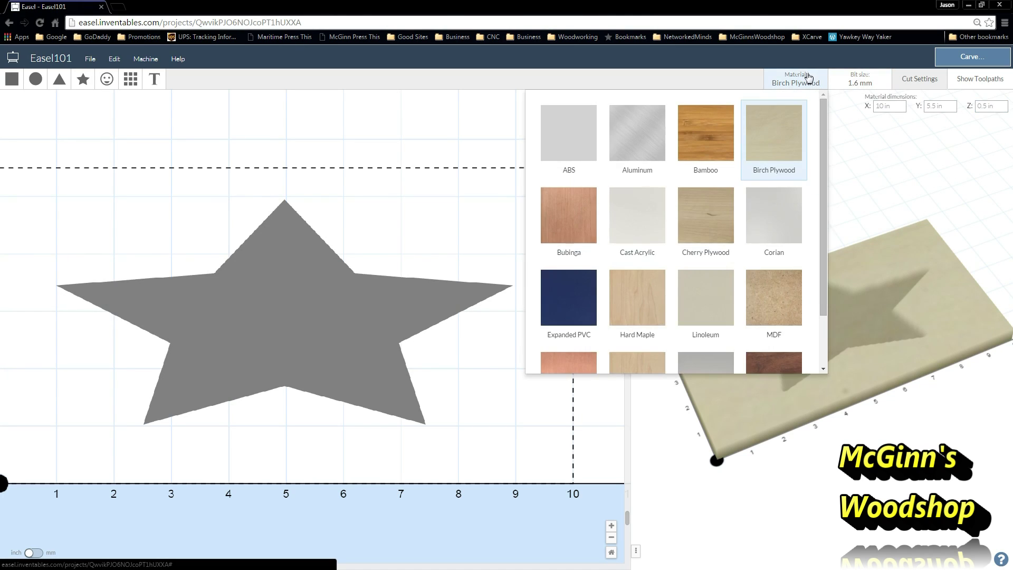
pyautogui.scroll(-1, 769, 191)
pyautogui.scroll(1, 769, 191)
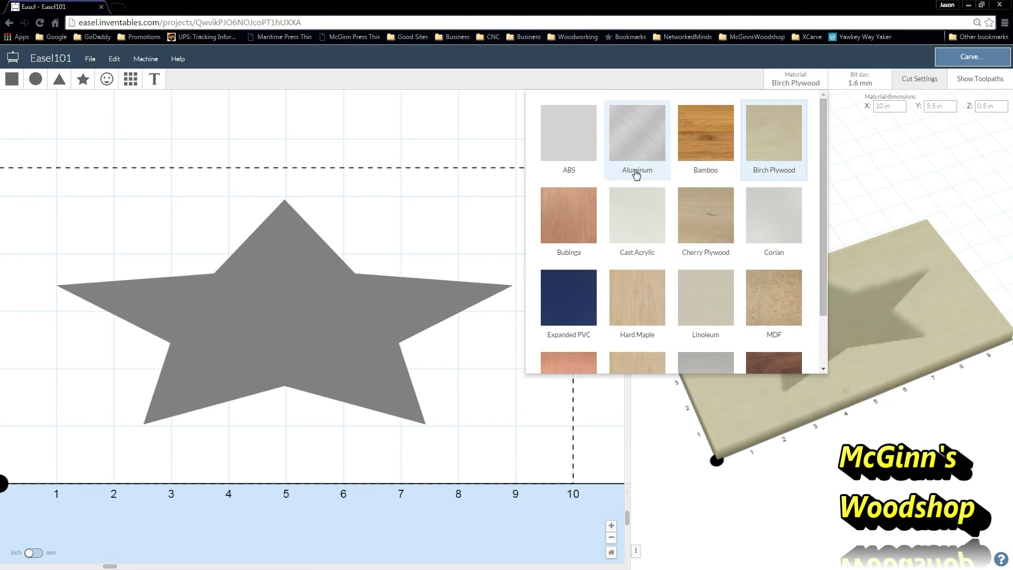
pyautogui.click(703, 139)
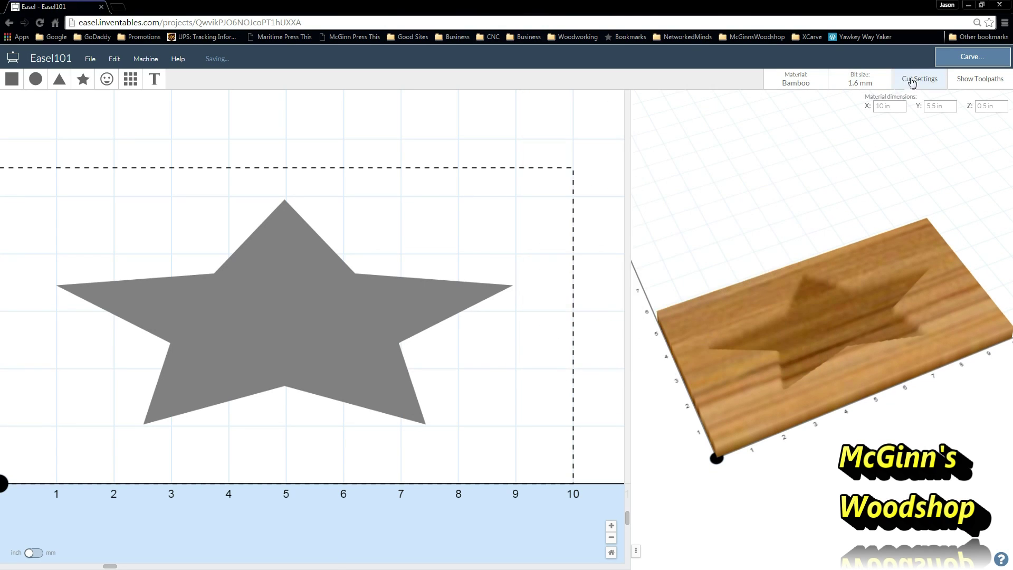
# Step: Examine the custom feed rate and depth per pass fields, and return the cut settings to Recommended
pyautogui.click(907, 85)
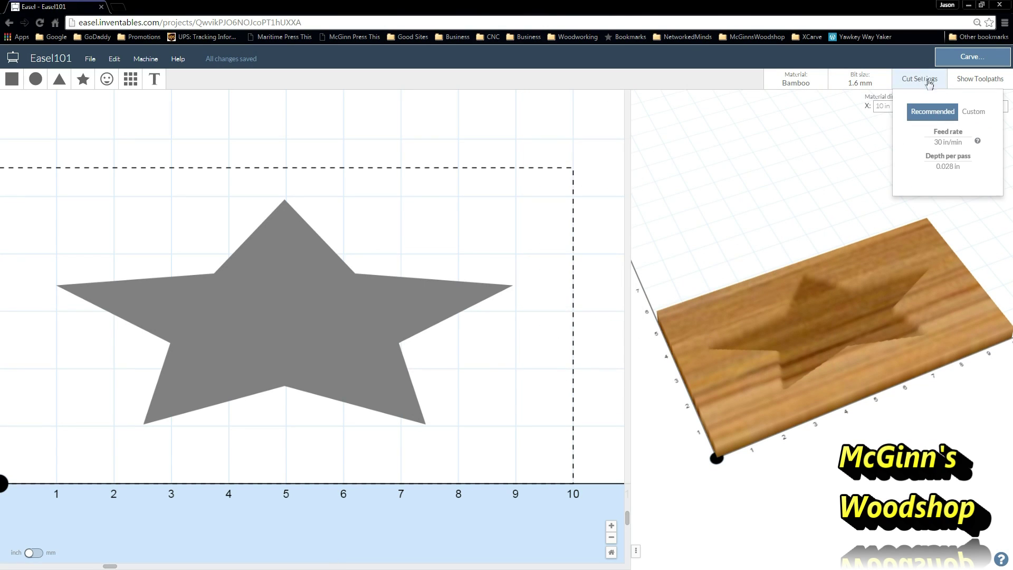
pyautogui.click(975, 111)
pyautogui.click(944, 144)
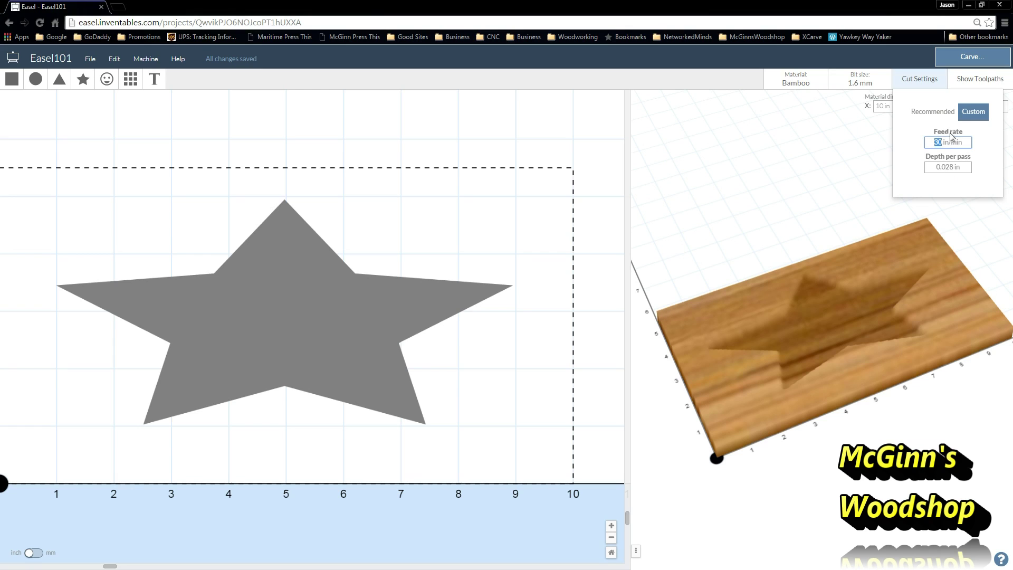
pyautogui.click(941, 113)
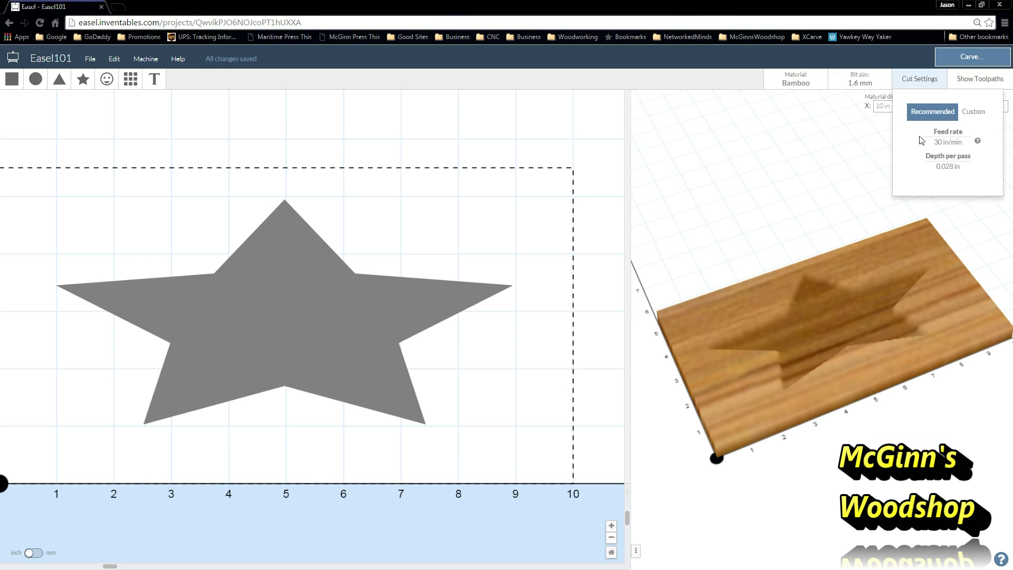
pyautogui.click(888, 138)
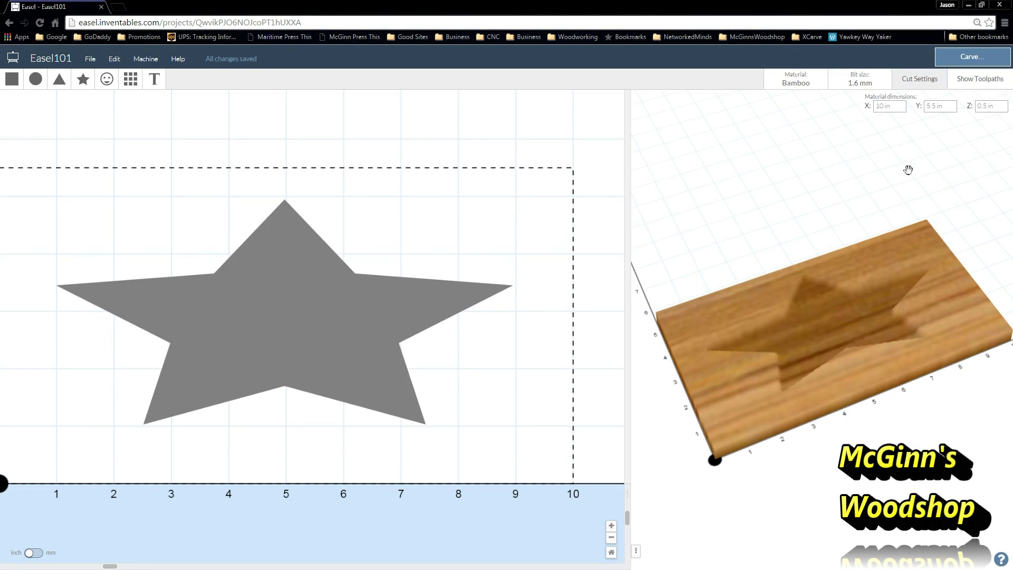
# Step: Inspect the available bit sizes and the custom bit diameter entry in millimetres
pyautogui.click(860, 82)
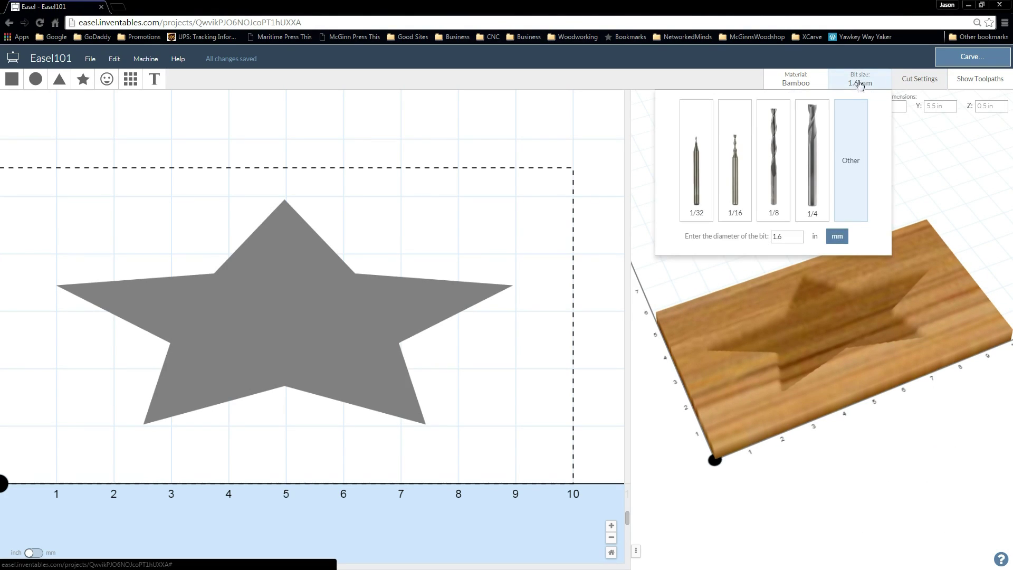
pyautogui.click(837, 236)
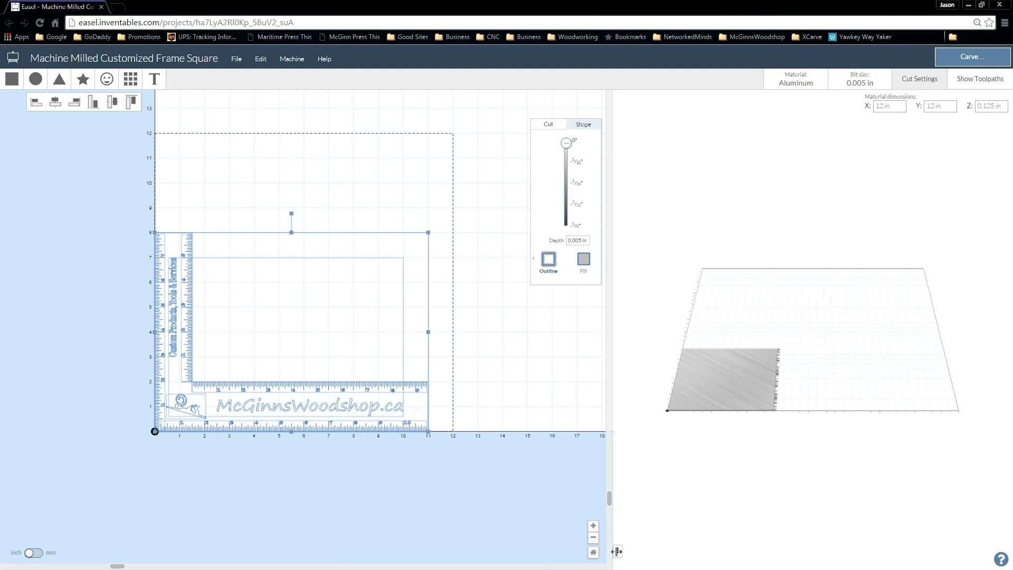
# Step: Enlarge the design area, try deleting the frame square's rulers, lettering and logo, and undo the deletions
pyautogui.moveTo(617, 551); pyautogui.dragTo(738, 547)
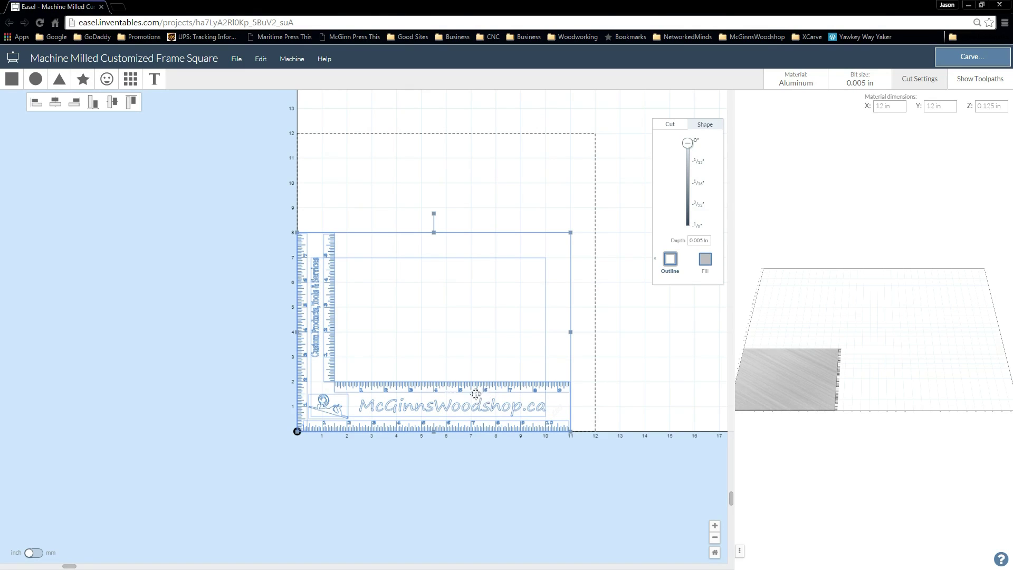
pyautogui.scroll(3, 385, 294)
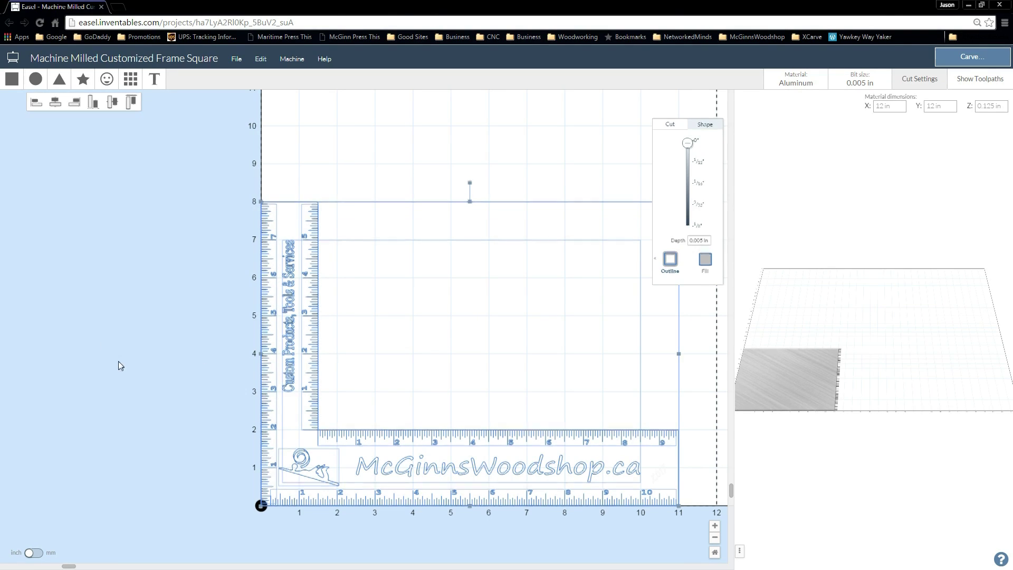
pyautogui.hotkey('ctrl', 'z')
pyautogui.moveTo(206, 210); pyautogui.dragTo(721, 538)
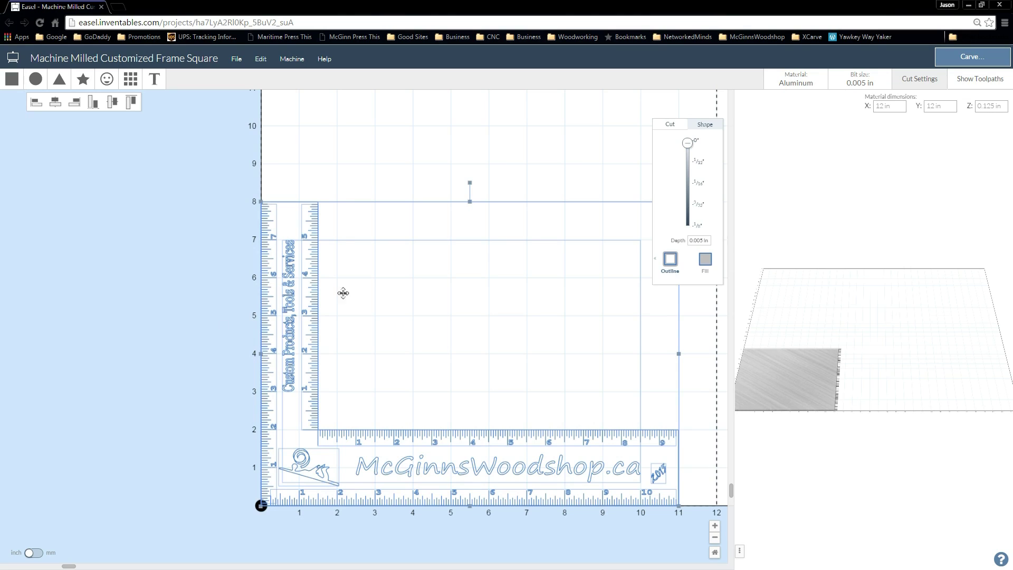
pyautogui.press('Delete')
pyautogui.hotkey('ctrl', 'z')
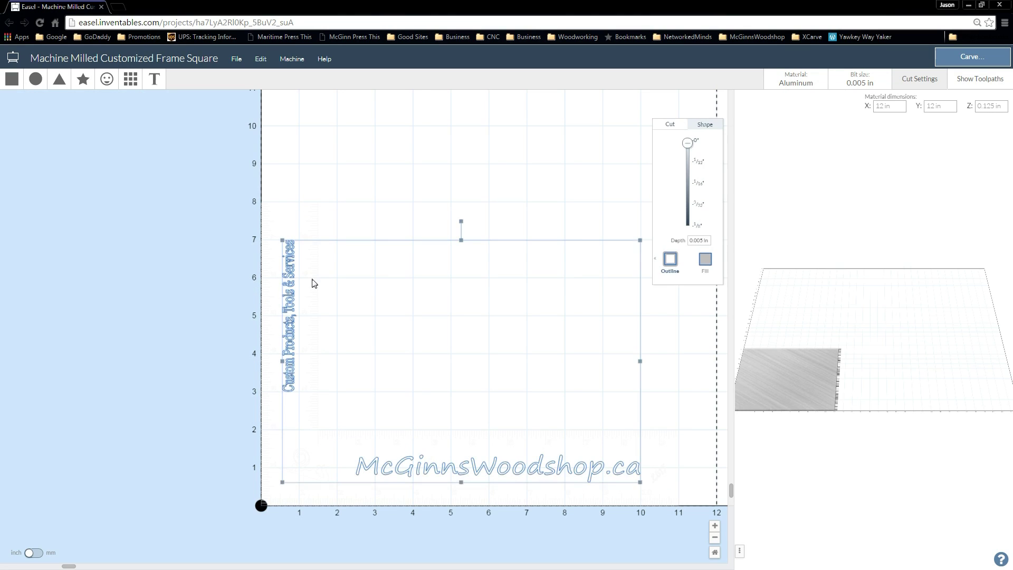
pyautogui.press('Delete')
pyautogui.hotkey('ctrl', 'z')
pyautogui.press('Delete')
pyautogui.hotkey('ctrl', 'z')
pyautogui.moveTo(242, 221); pyautogui.dragTo(695, 530)
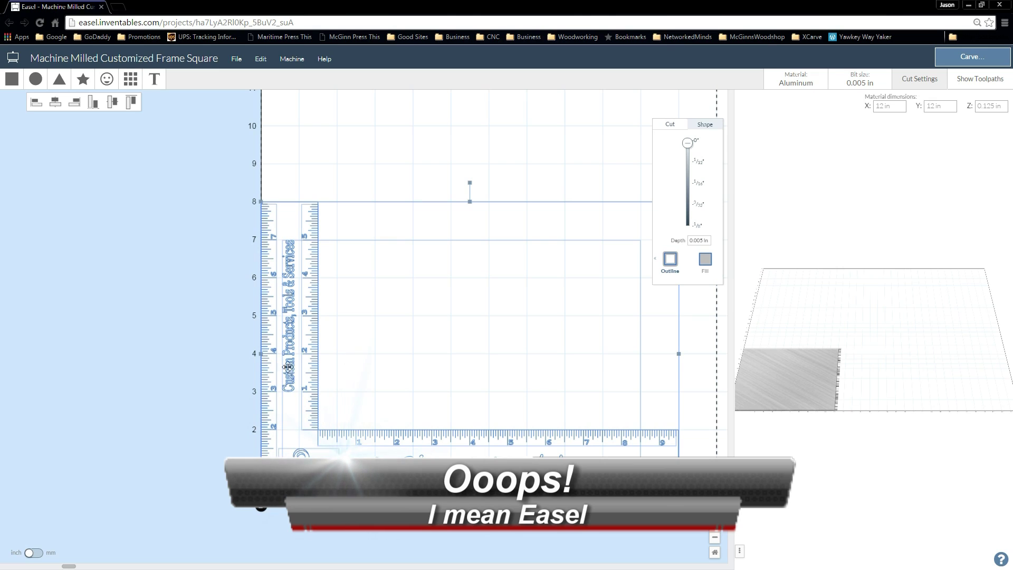
# Step: Display the frame square's toolpaths on the aluminum sheet in an enlarged, rotated 3D preview
pyautogui.moveTo(739, 551); pyautogui.dragTo(630, 551)
pyautogui.moveTo(714, 396); pyautogui.dragTo(816, 404)
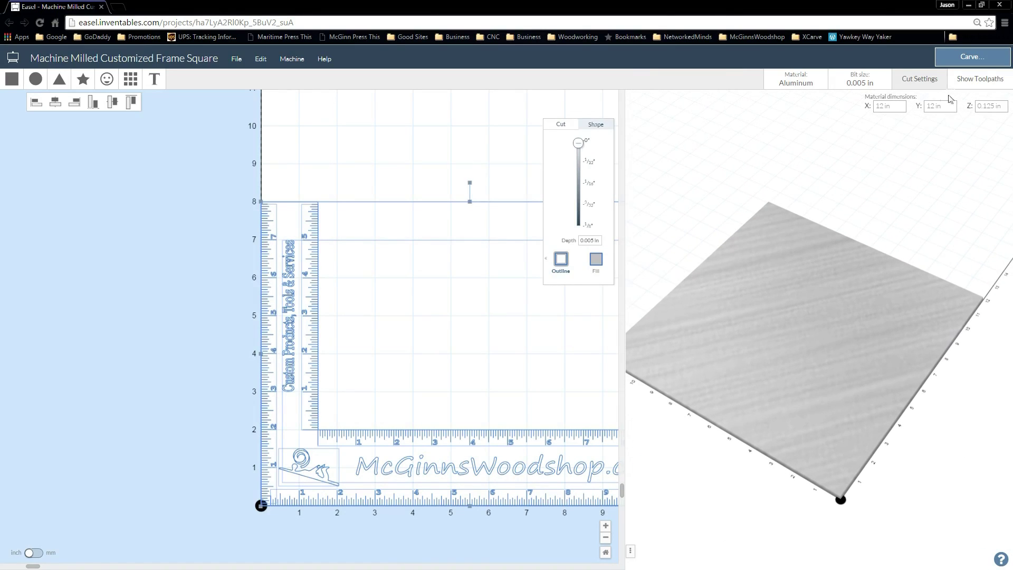
pyautogui.click(981, 80)
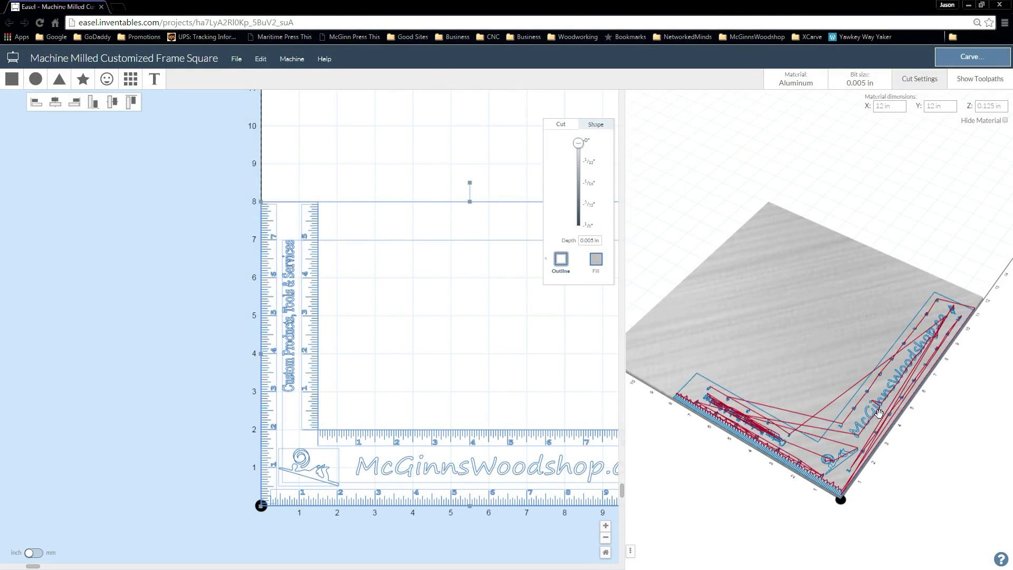
pyautogui.scroll(4, 879, 413)
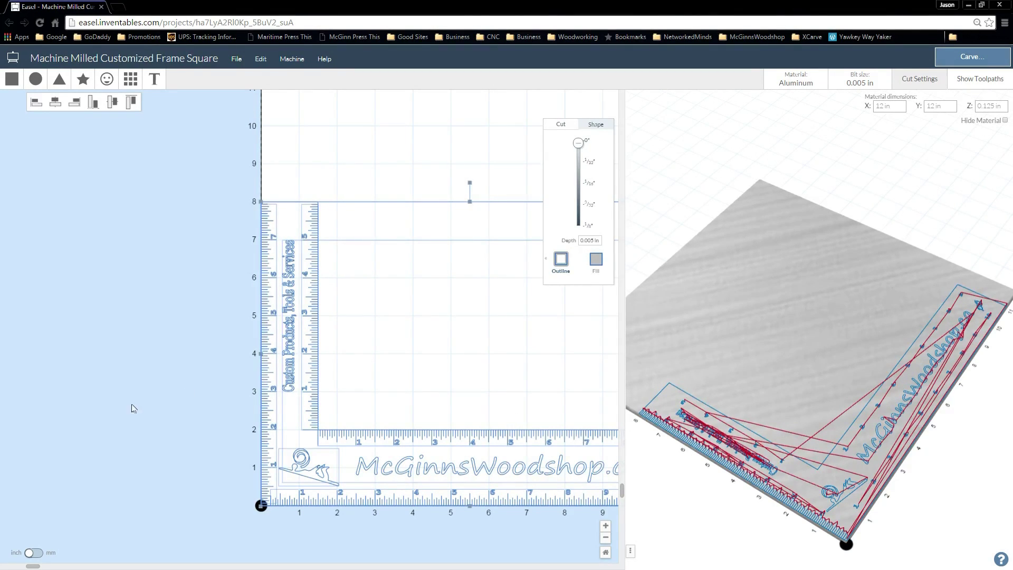
# Step: Remove the frame square artwork except the inner horizontal ruler, and set that ruler's cut depth to 0.05 in
pyautogui.press('Delete')
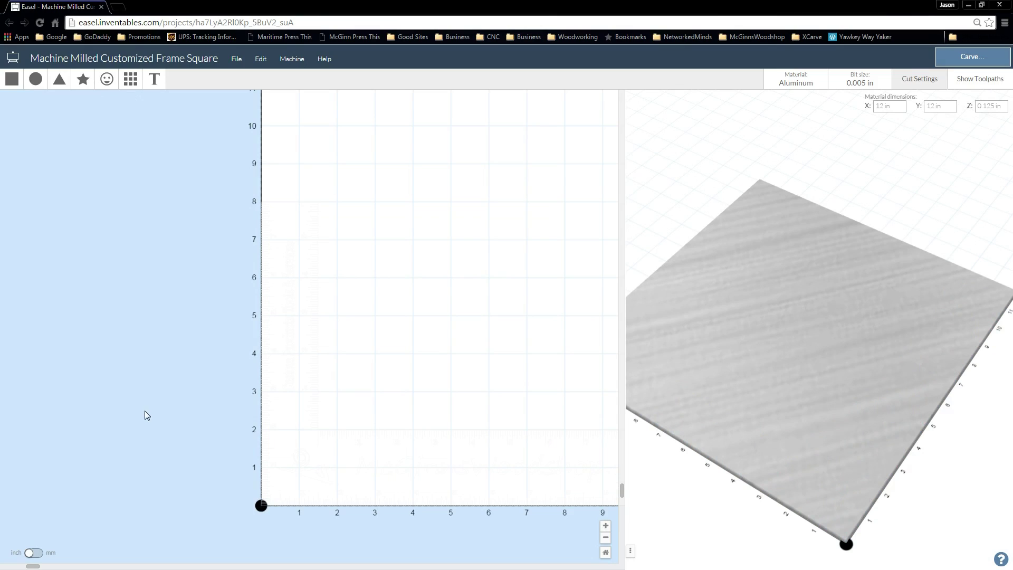
pyautogui.click(365, 431)
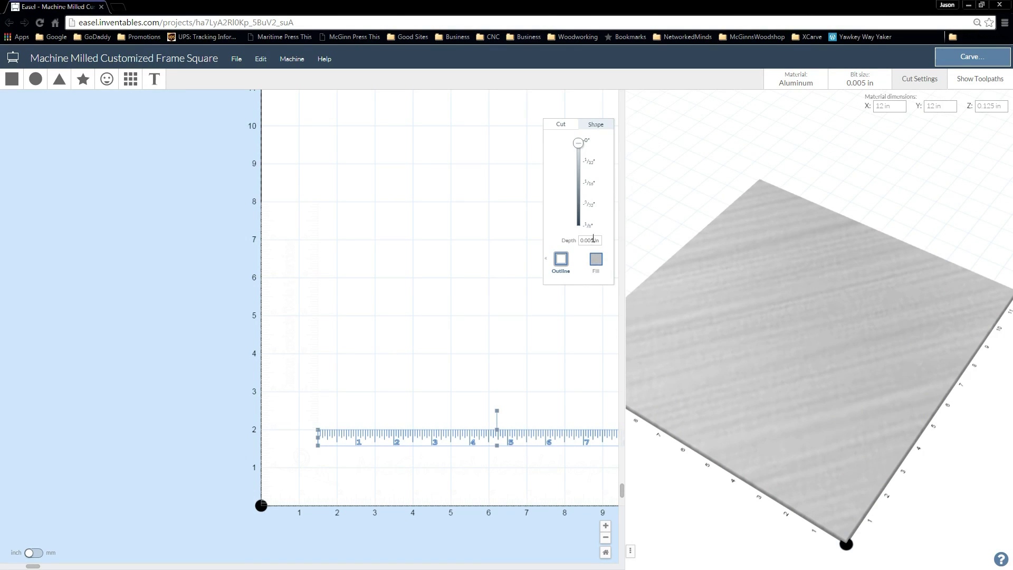
pyautogui.moveTo(594, 241); pyautogui.dragTo(590, 241)
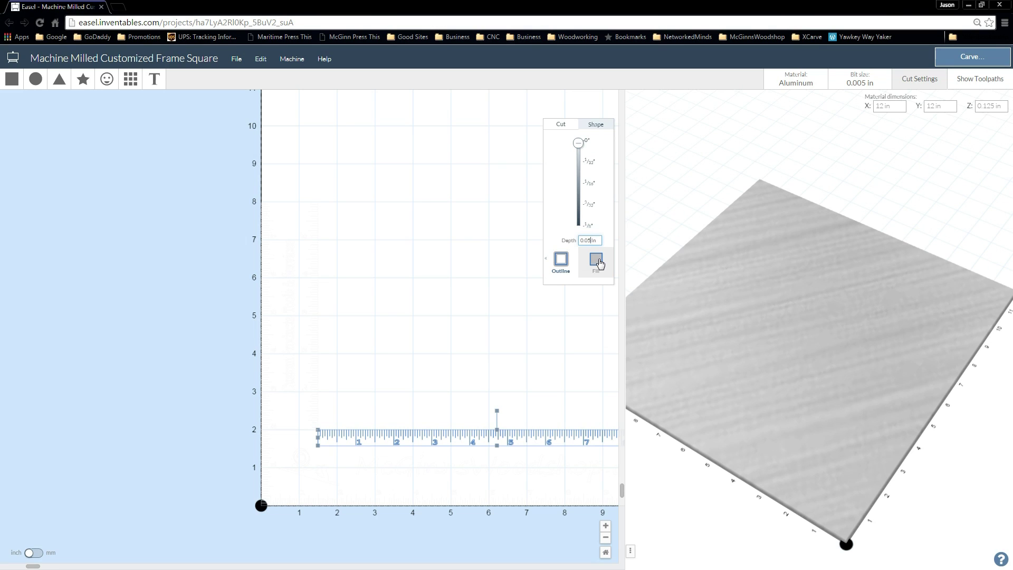
pyautogui.press('Return')
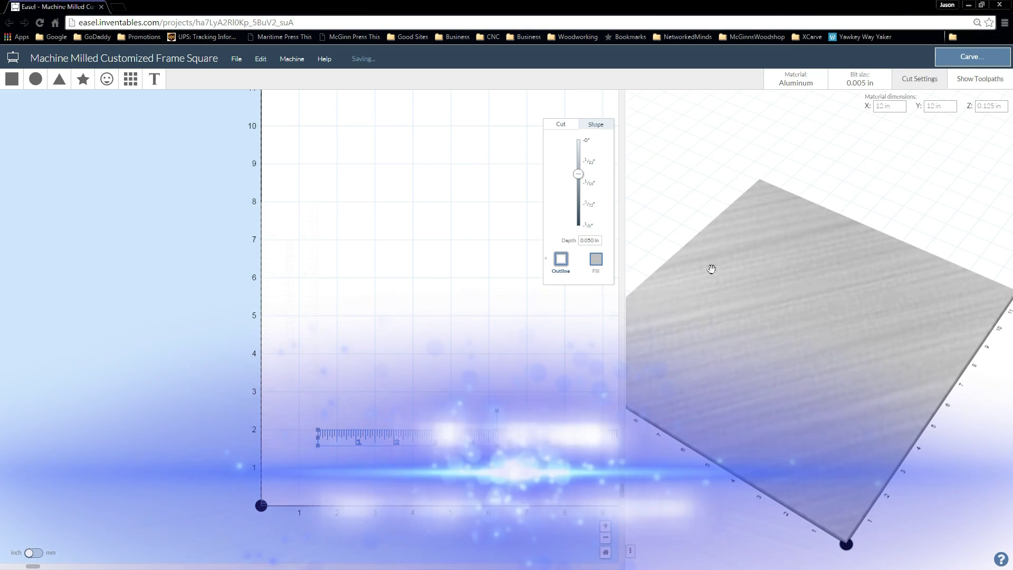
pyautogui.click(984, 83)
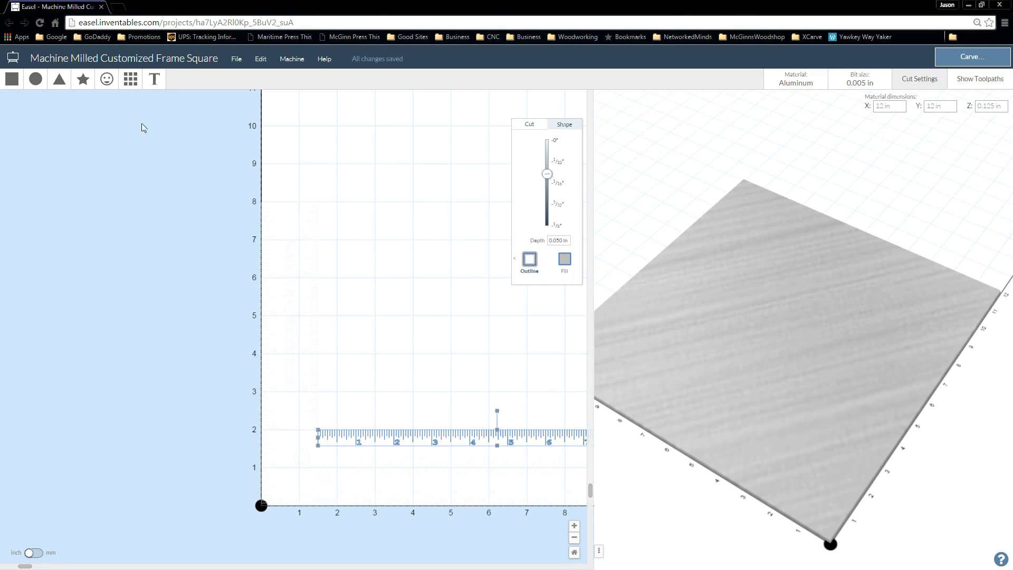
# Step: Look through the generators offered in the App Library and close it without choosing one
pyautogui.click(131, 79)
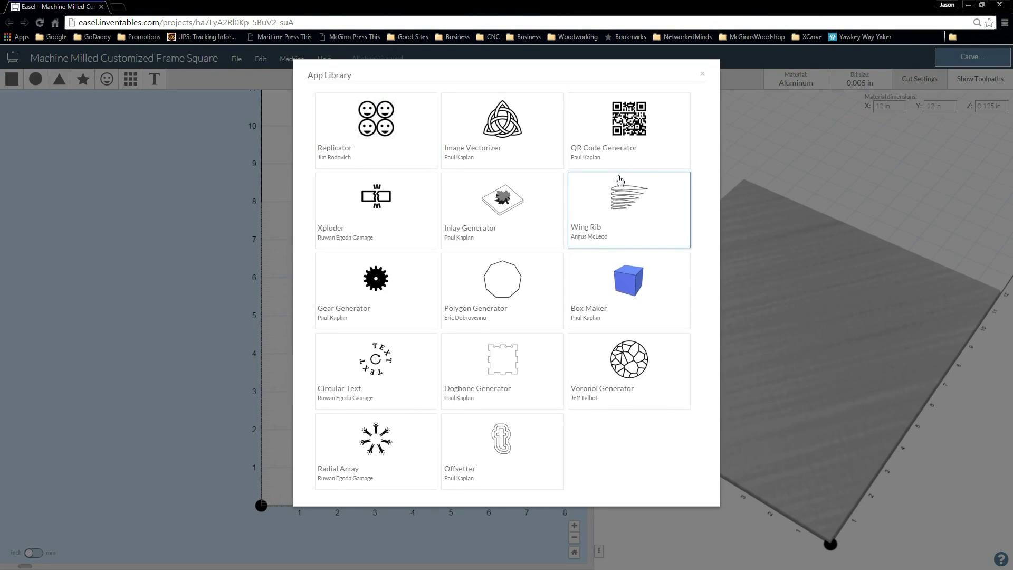
pyautogui.click(703, 75)
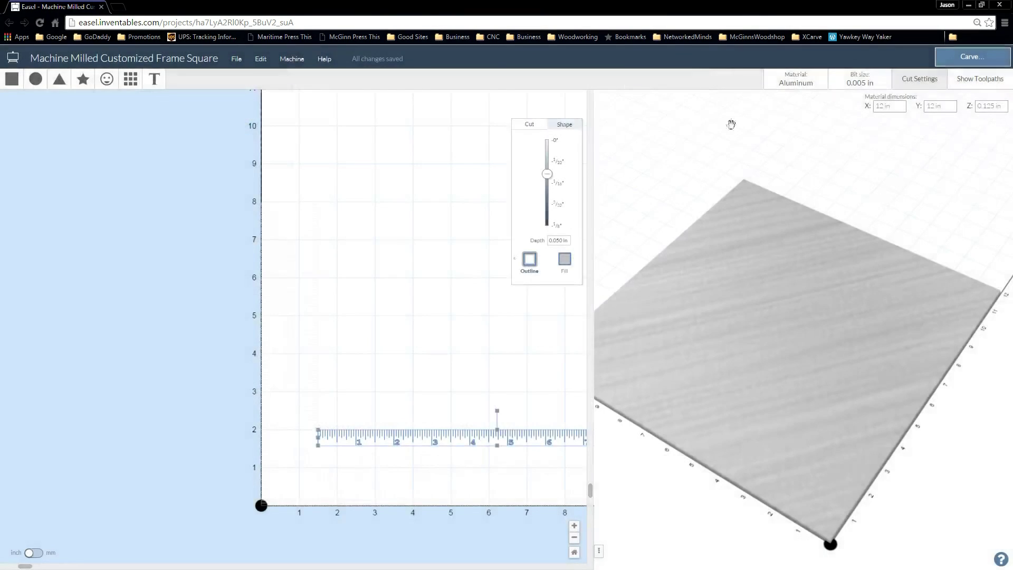